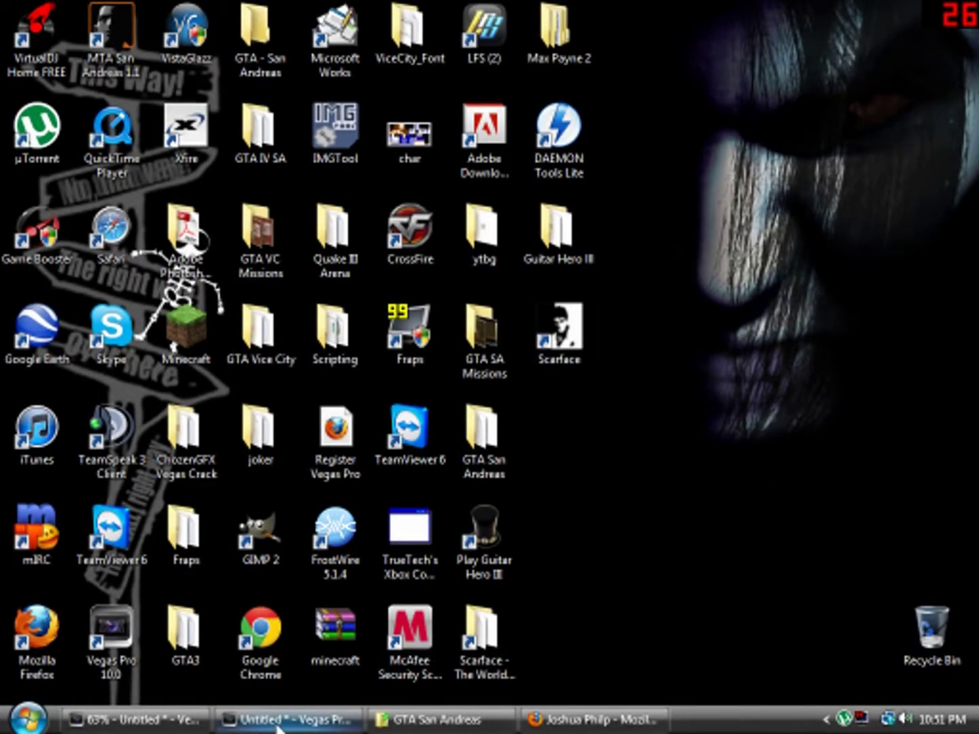
Bring the Vegas Pro window with the untitled project back to the front.
{"action": "left_click", "coordinate": [314, 722]}
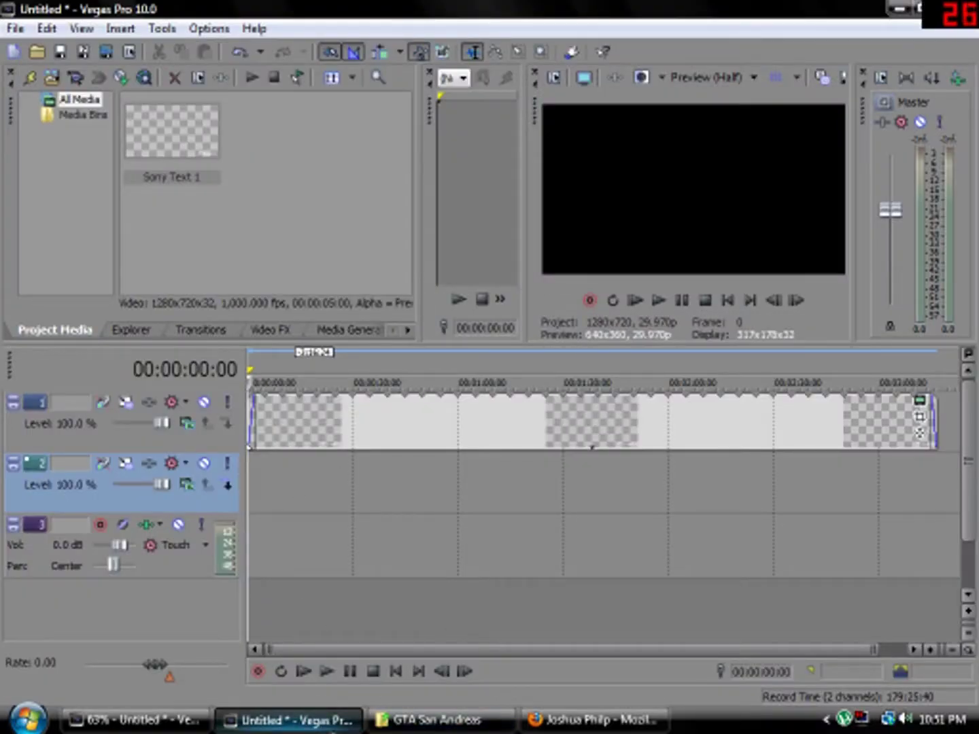
{"action": "left_click", "coordinate": [331, 726]}
{"action": "left_click", "coordinate": [331, 722]}
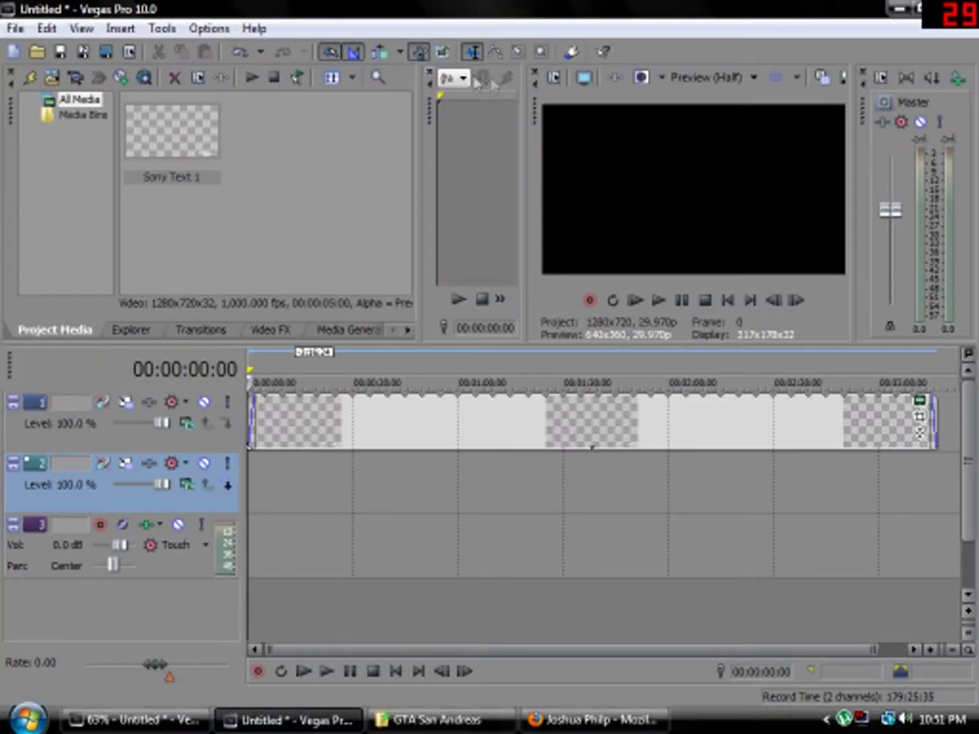
{"action": "left_click", "coordinate": [21, 29]}
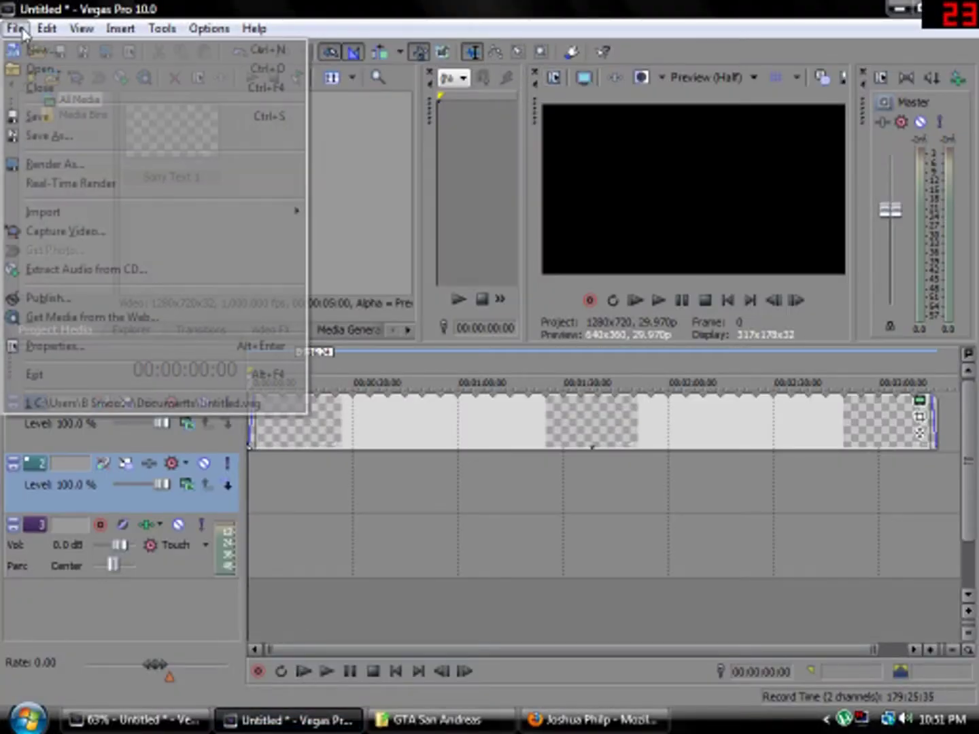
Start a new project without saving, using HDV 720-30p with source media adjusted to match.
{"action": "left_click", "coordinate": [43, 58]}
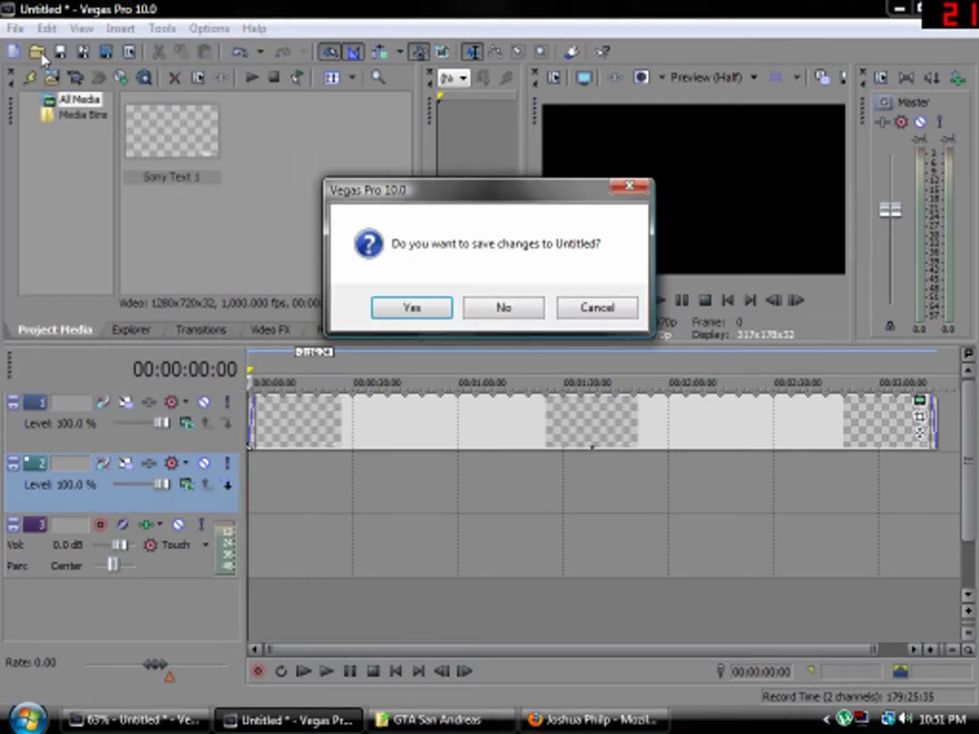
{"action": "left_click", "coordinate": [504, 307]}
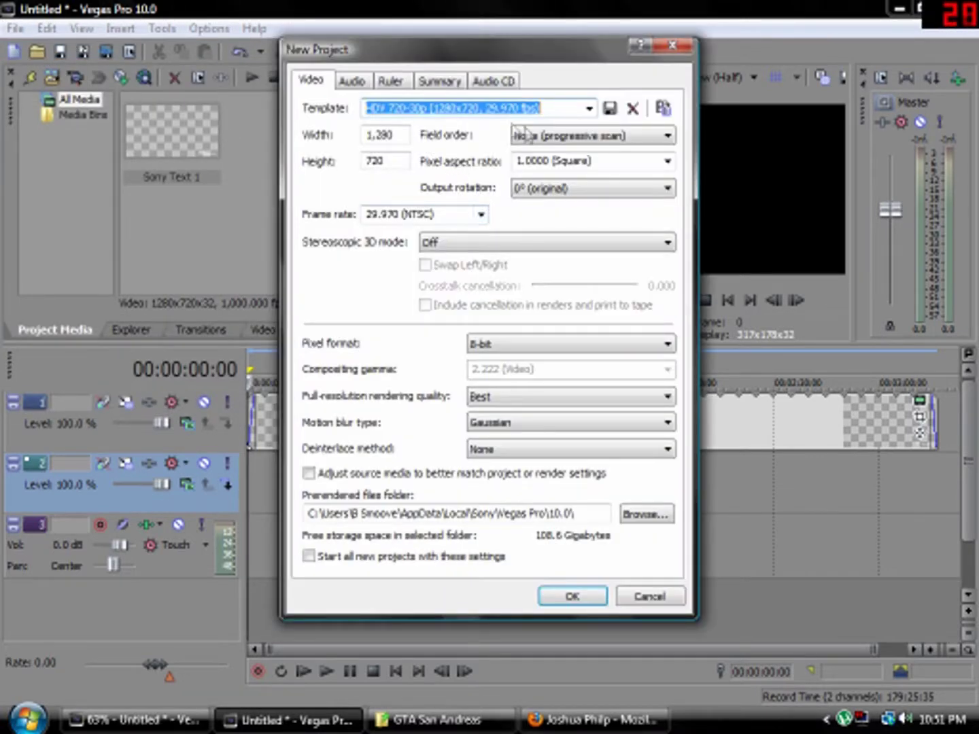
{"action": "left_click", "coordinate": [536, 114]}
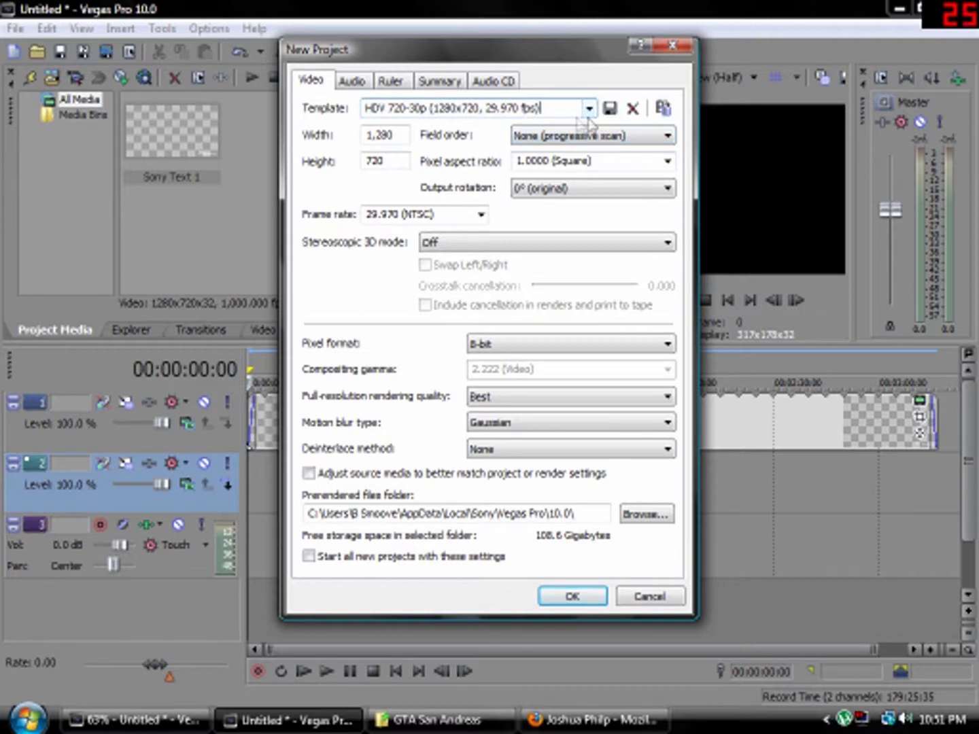
{"action": "left_click", "coordinate": [589, 109]}
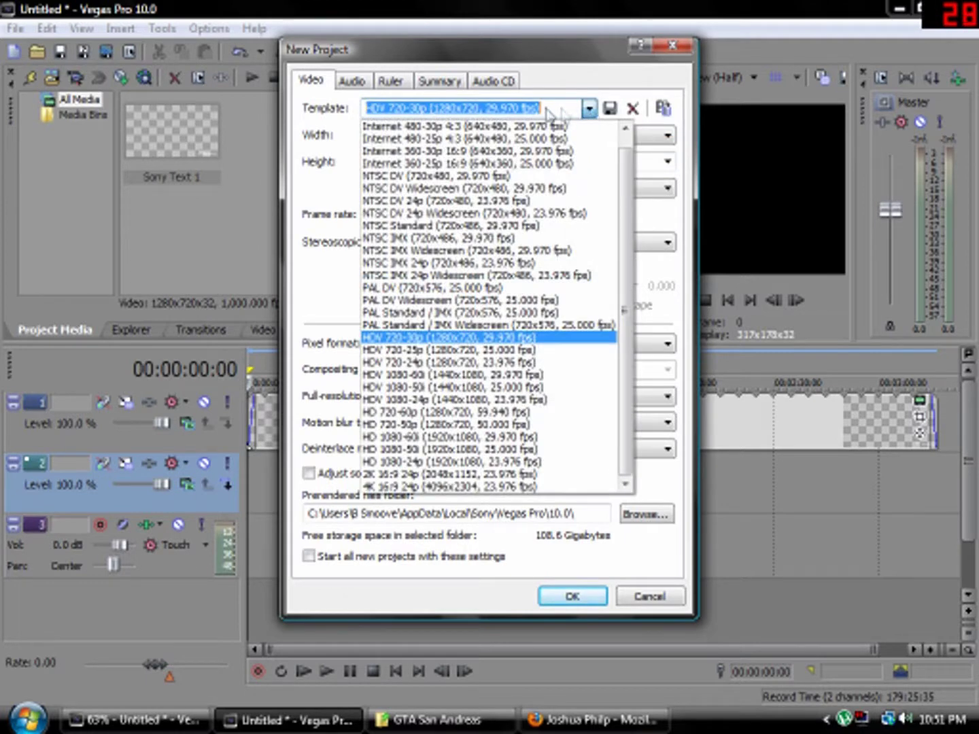
{"action": "left_click", "coordinate": [509, 339]}
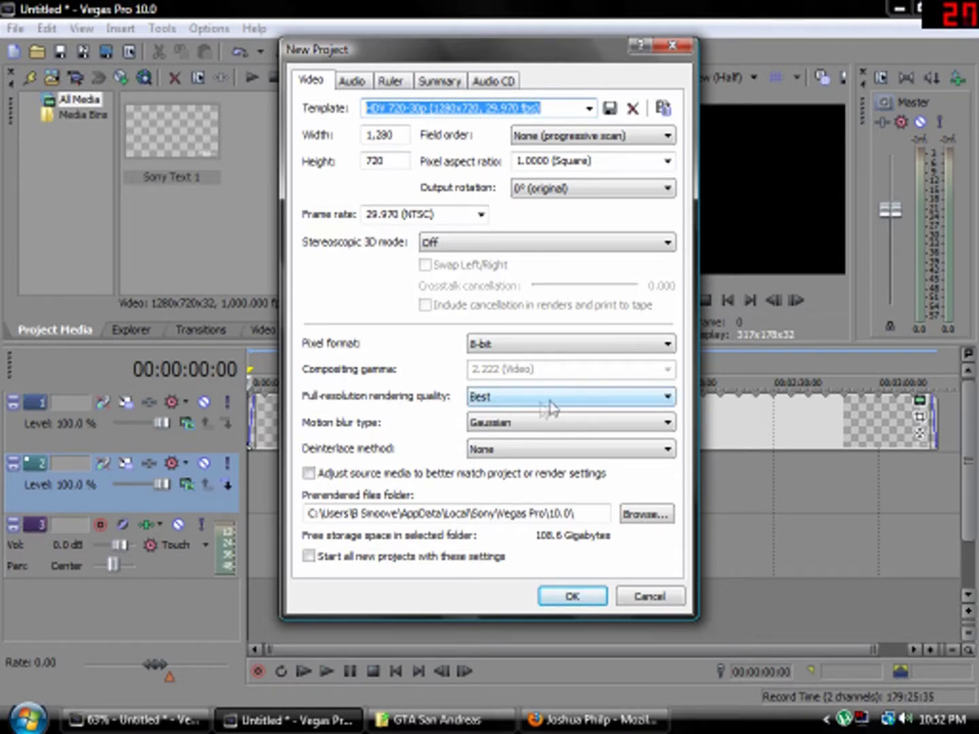
{"action": "left_click", "coordinate": [336, 481]}
{"action": "left_click", "coordinate": [352, 80]}
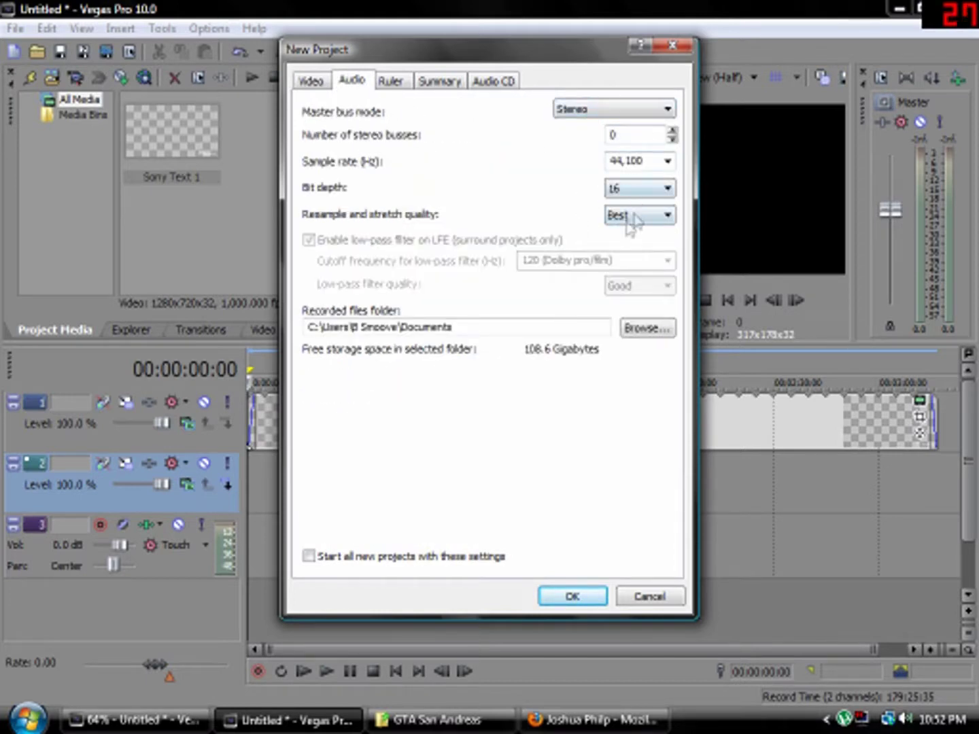
Review the Ruler and Summary settings, then confirm the 1280×720, 29.970p project.
{"action": "left_click", "coordinate": [393, 87]}
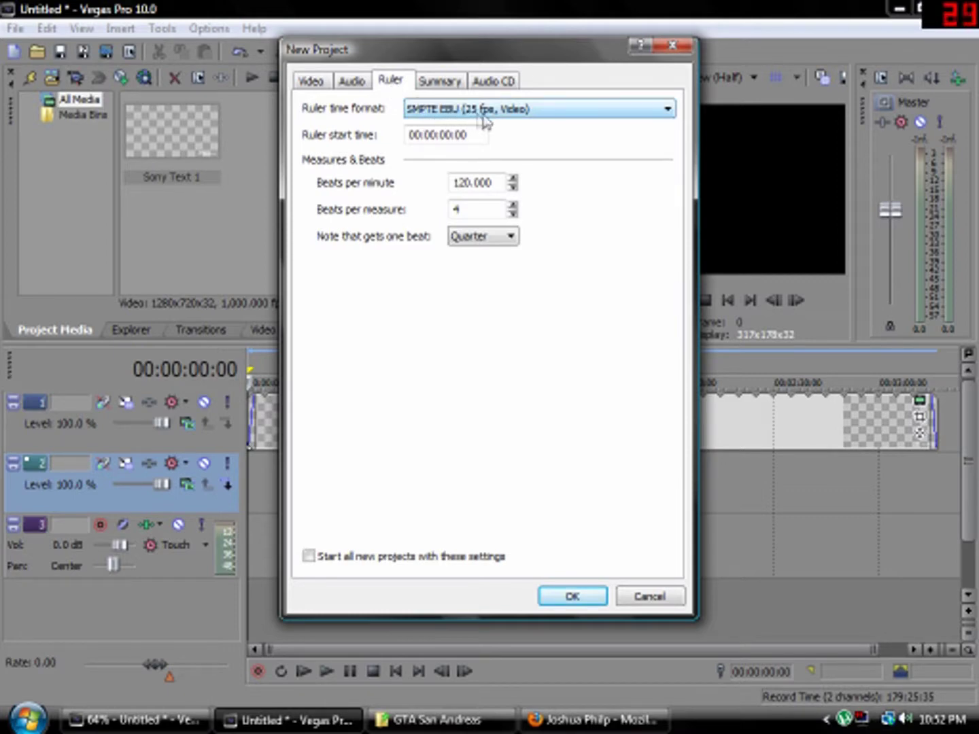
{"action": "left_click", "coordinate": [457, 82]}
{"action": "left_click", "coordinate": [313, 83]}
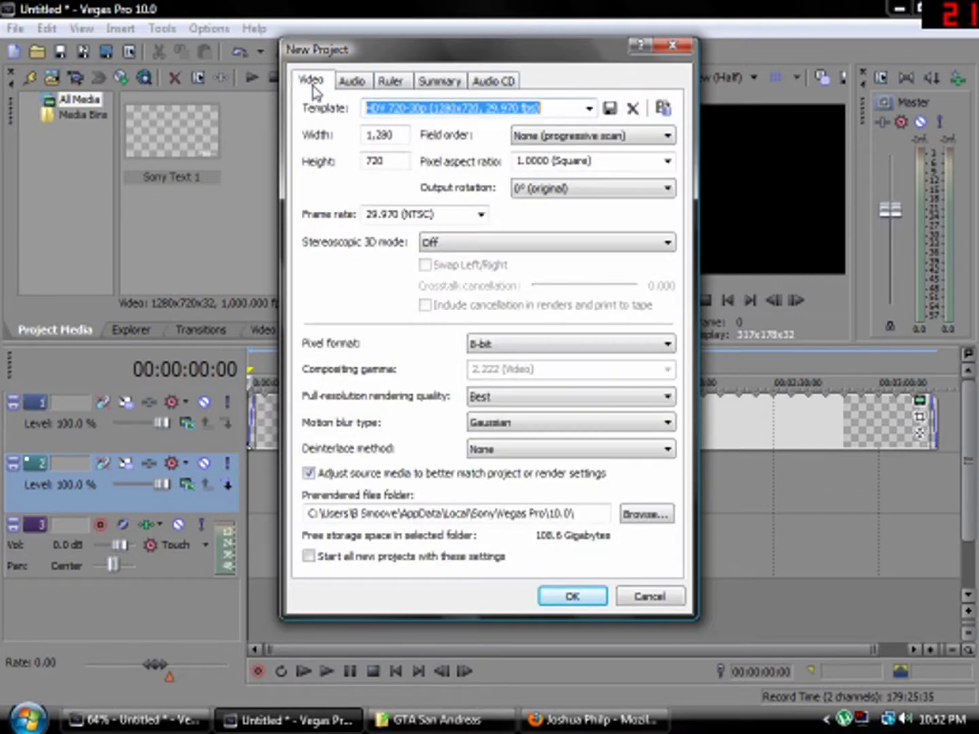
{"action": "left_click", "coordinate": [564, 597]}
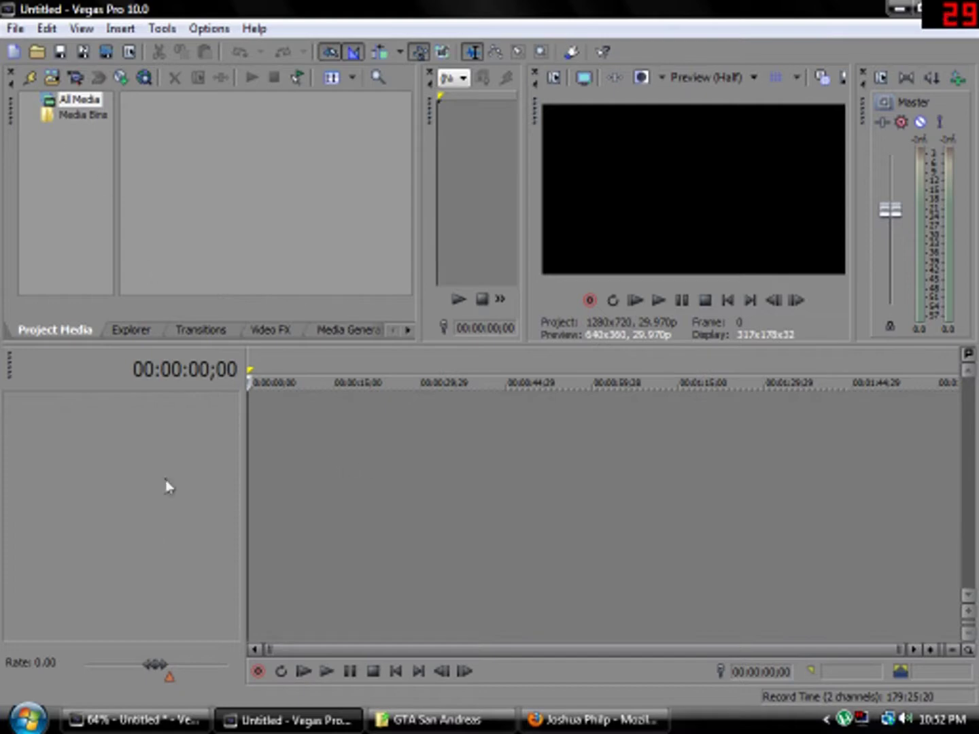
{"action": "left_click", "coordinate": [28, 718]}
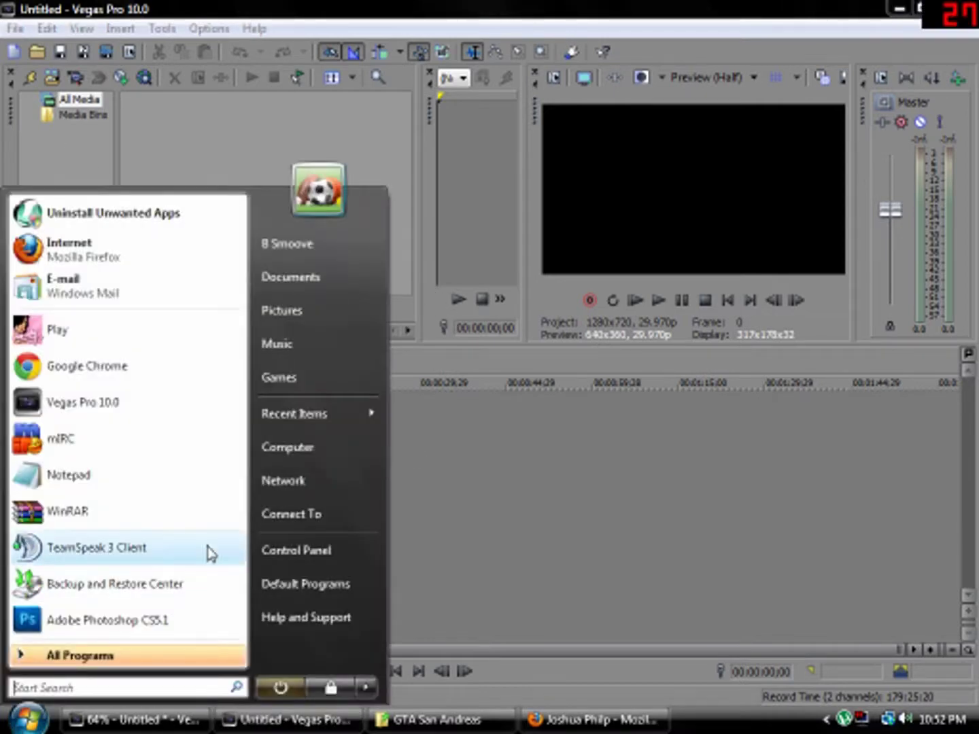
{"action": "left_click", "coordinate": [287, 447]}
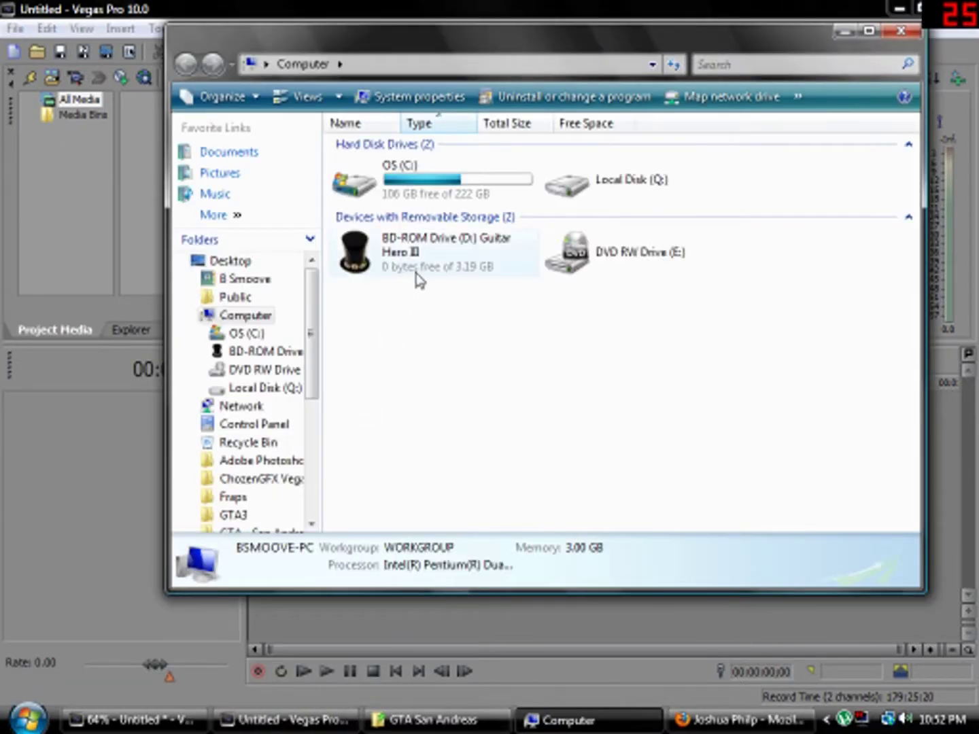
{"action": "double_click", "coordinate": [466, 199]}
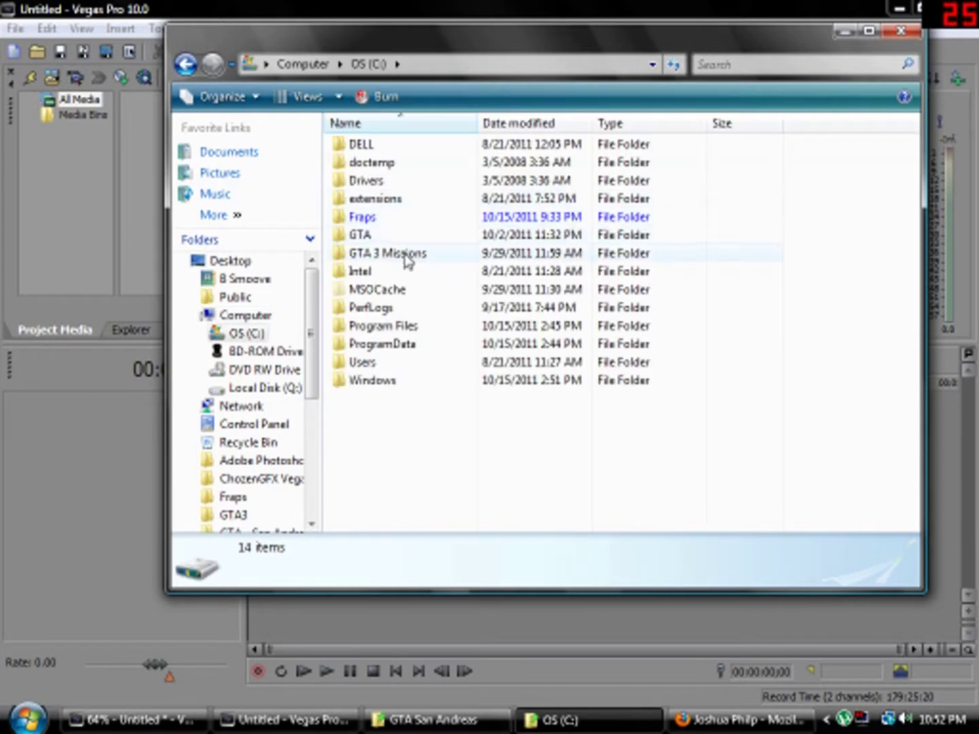
{"action": "double_click", "coordinate": [402, 219]}
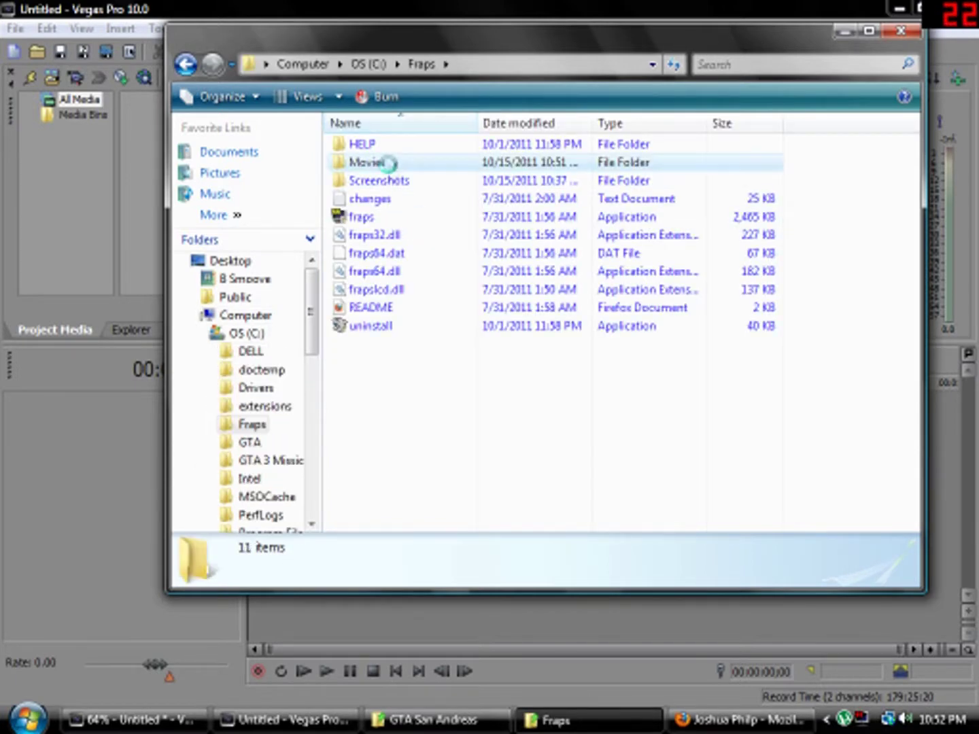
{"action": "double_click", "coordinate": [384, 162]}
{"action": "left_click", "coordinate": [478, 331]}
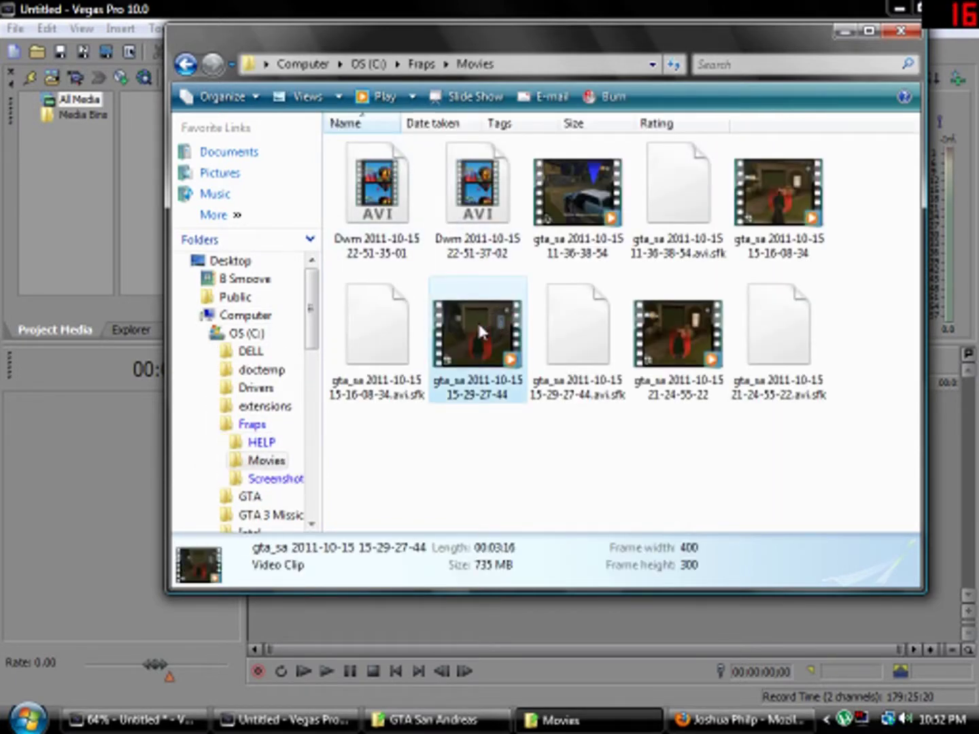
{"action": "left_click_drag", "start_coordinate": [477, 330], "coordinate": [156, 149]}
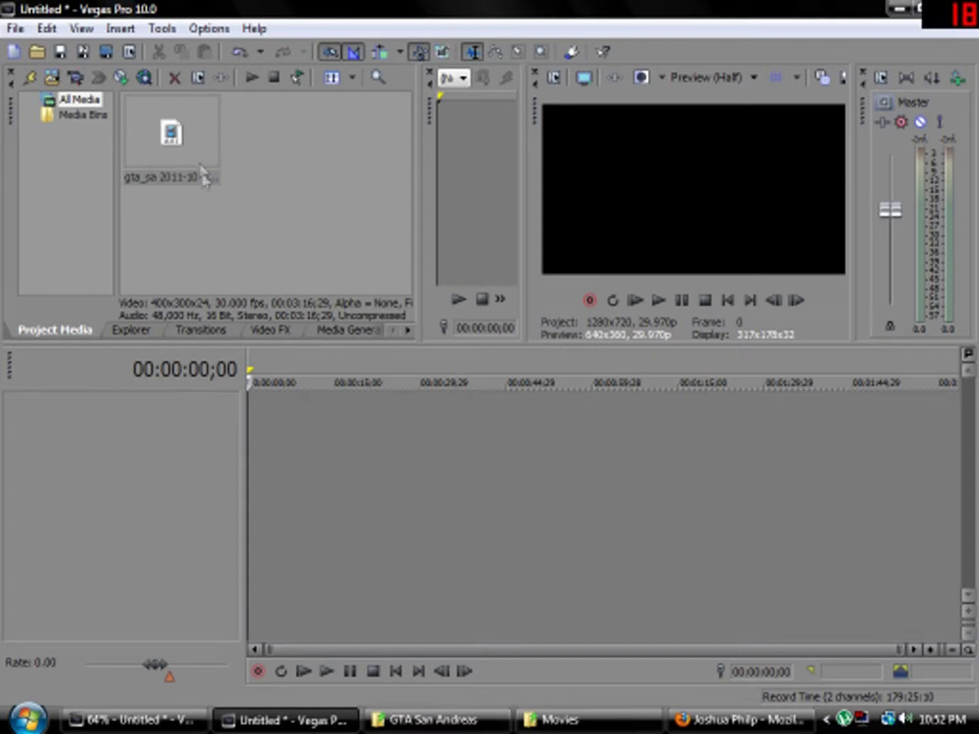
{"action": "left_click_drag", "start_coordinate": [181, 138], "coordinate": [248, 421]}
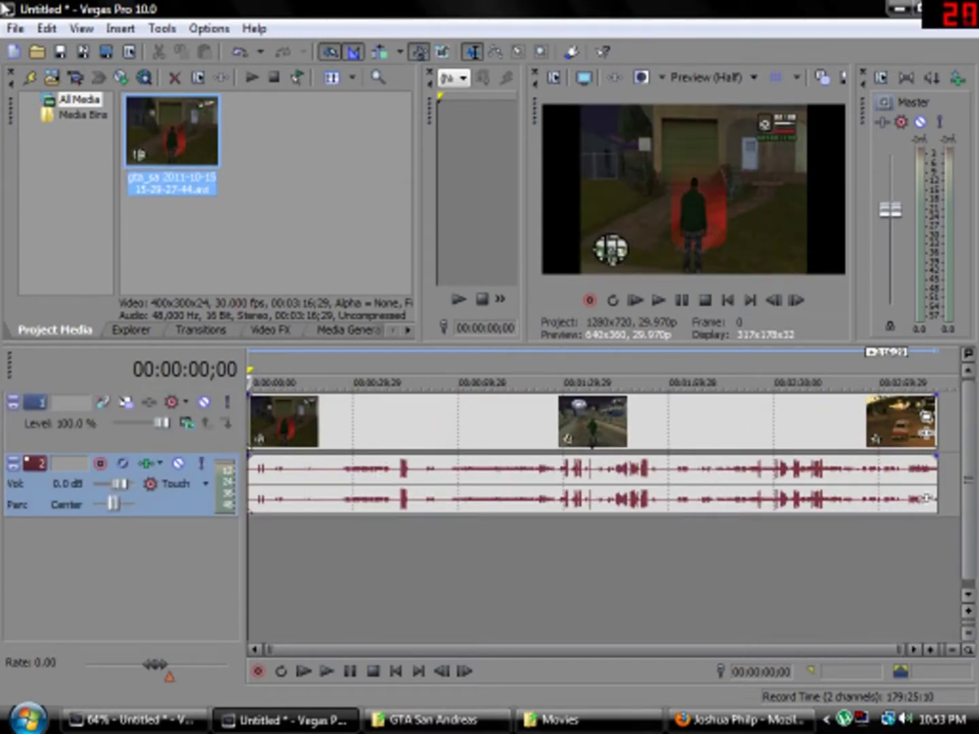
Open Render As from the File menu and clear the default output file name.
{"action": "left_click", "coordinate": [16, 27]}
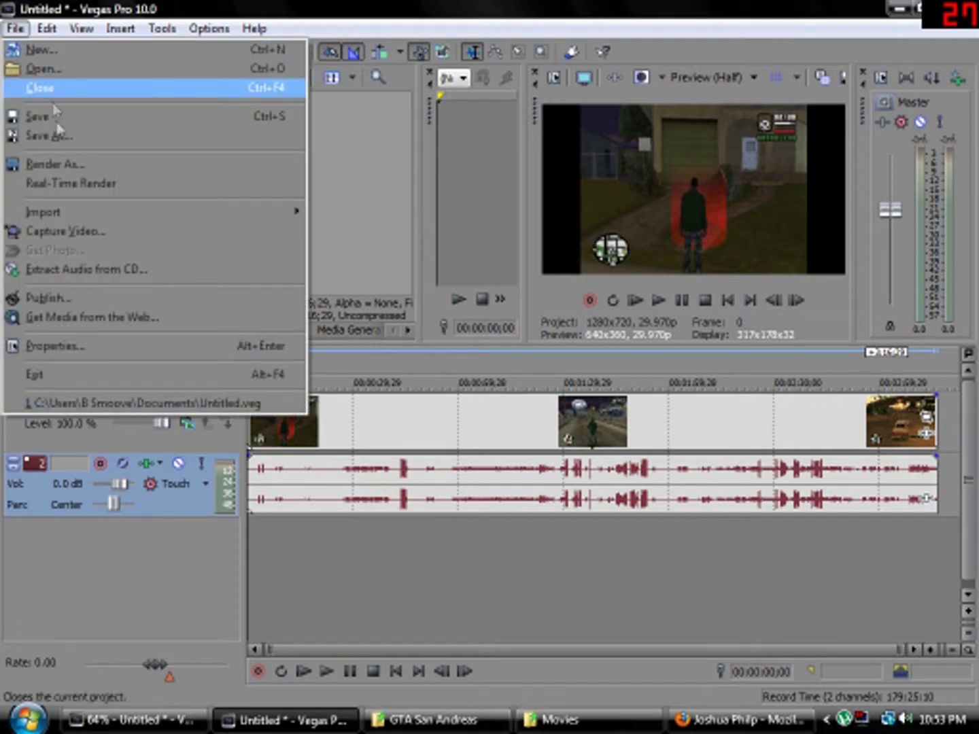
{"action": "left_click", "coordinate": [65, 166]}
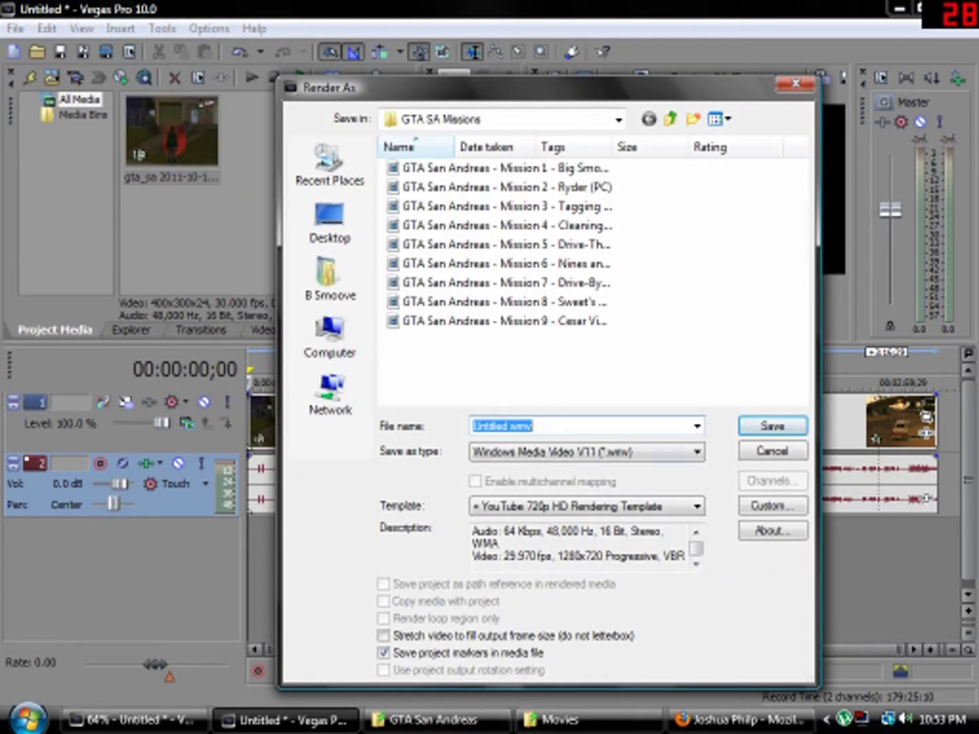
{"action": "key", "text": "BackSpace"}
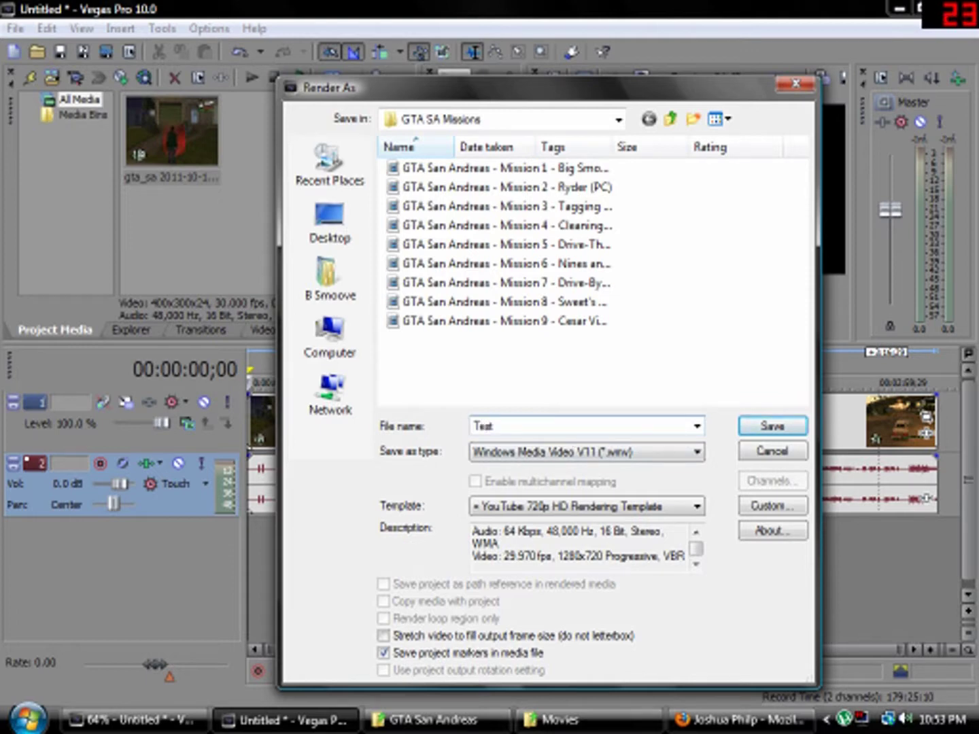
Set output to Windows Media Video V11 with the YouTube 720p HD Rendering Template.
{"action": "left_click", "coordinate": [600, 460]}
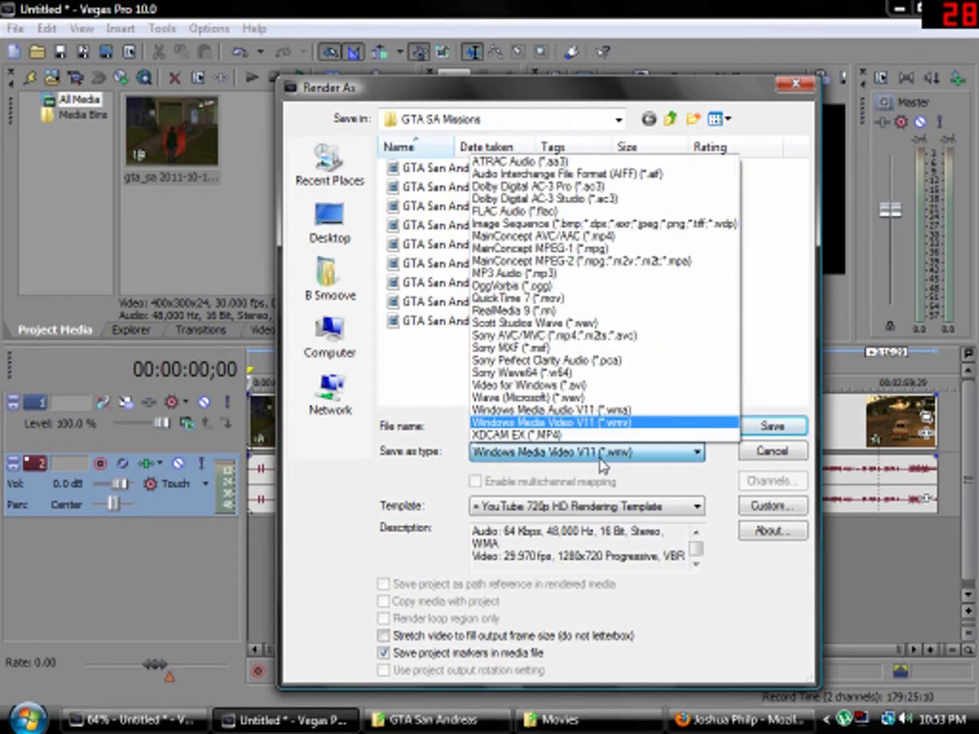
{"action": "left_click", "coordinate": [547, 423]}
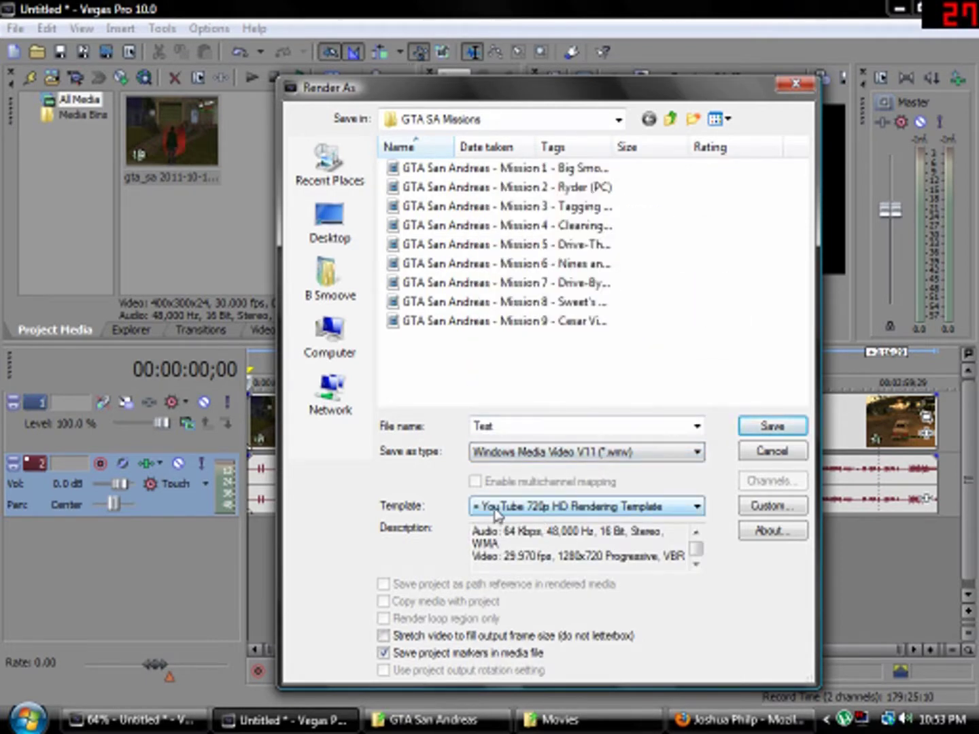
{"action": "left_click", "coordinate": [529, 511]}
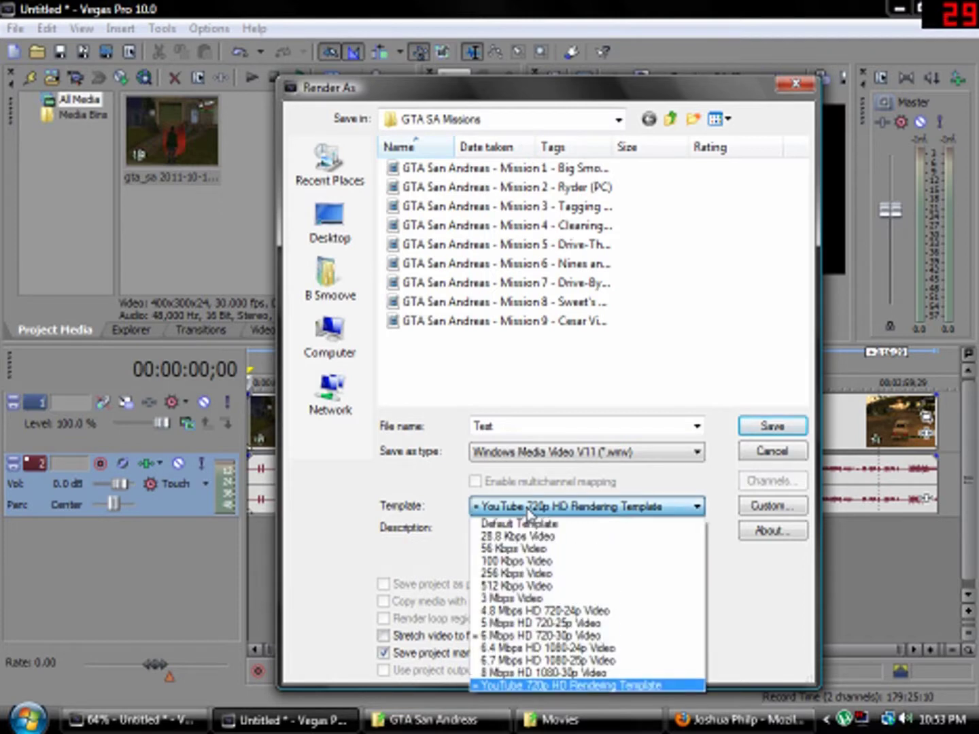
{"action": "left_click", "coordinate": [529, 510]}
{"action": "left_click", "coordinate": [531, 508]}
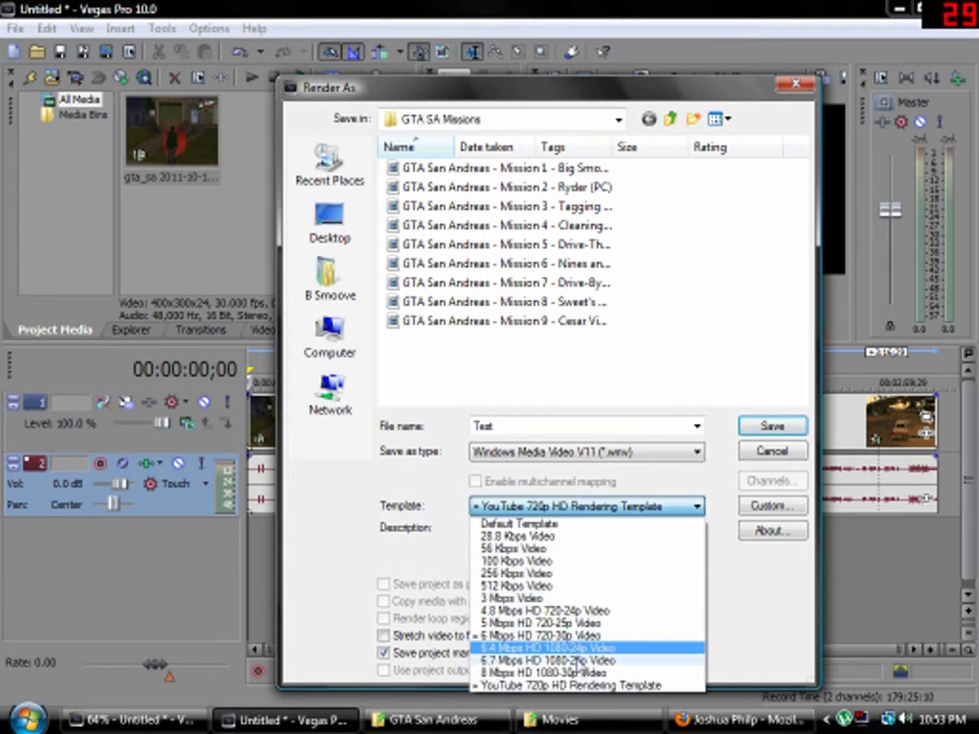
{"action": "left_click", "coordinate": [602, 510]}
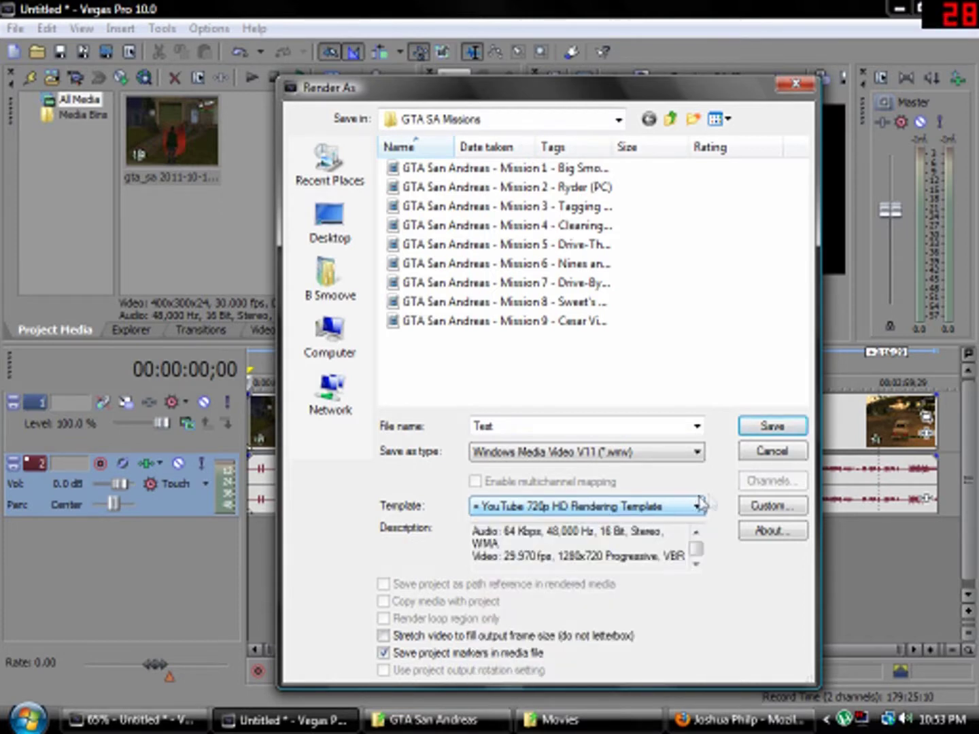
{"action": "left_click", "coordinate": [766, 512]}
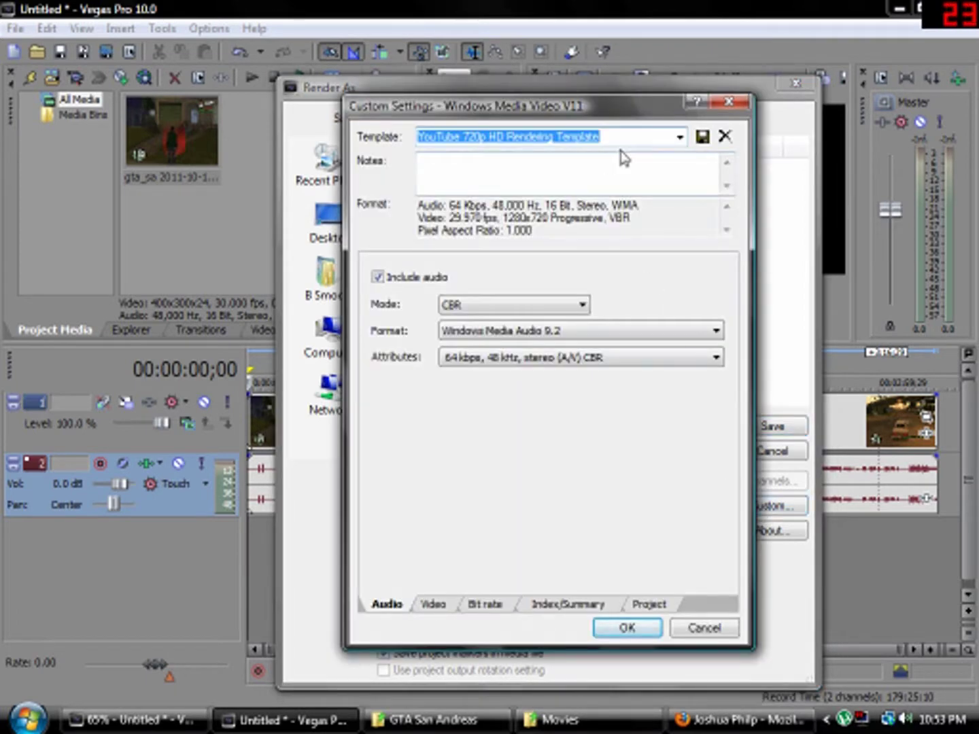
Keep audio included at 64 kbps CBR Windows Media Audio 9.2 in the custom settings.
{"action": "key", "text": "End"}
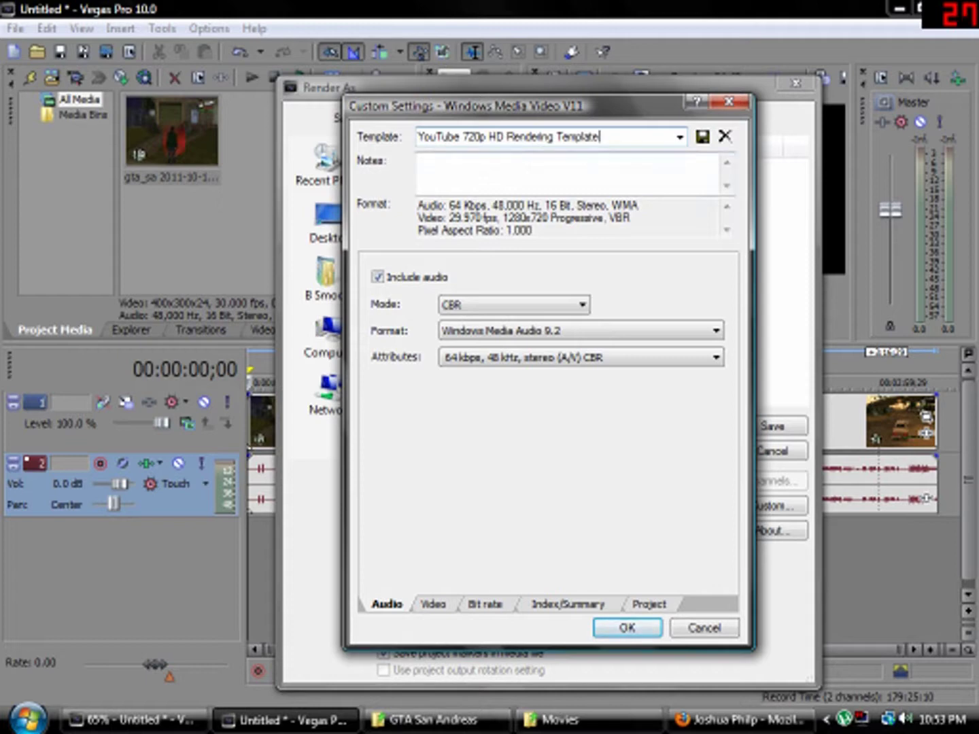
{"action": "left_click", "coordinate": [378, 278]}
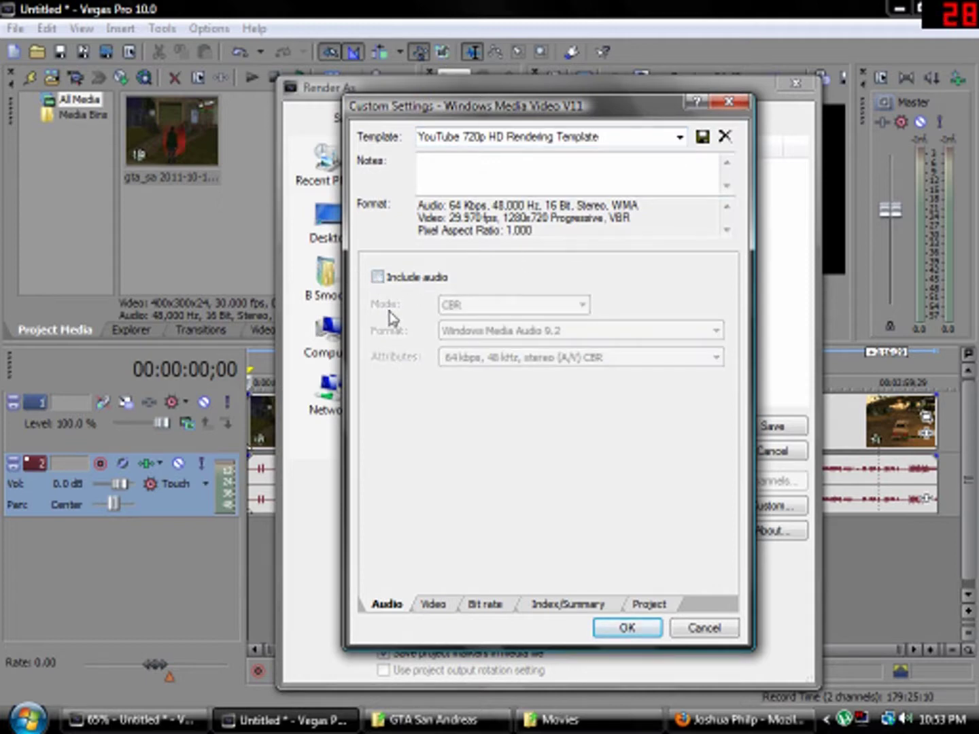
{"action": "left_click", "coordinate": [379, 278]}
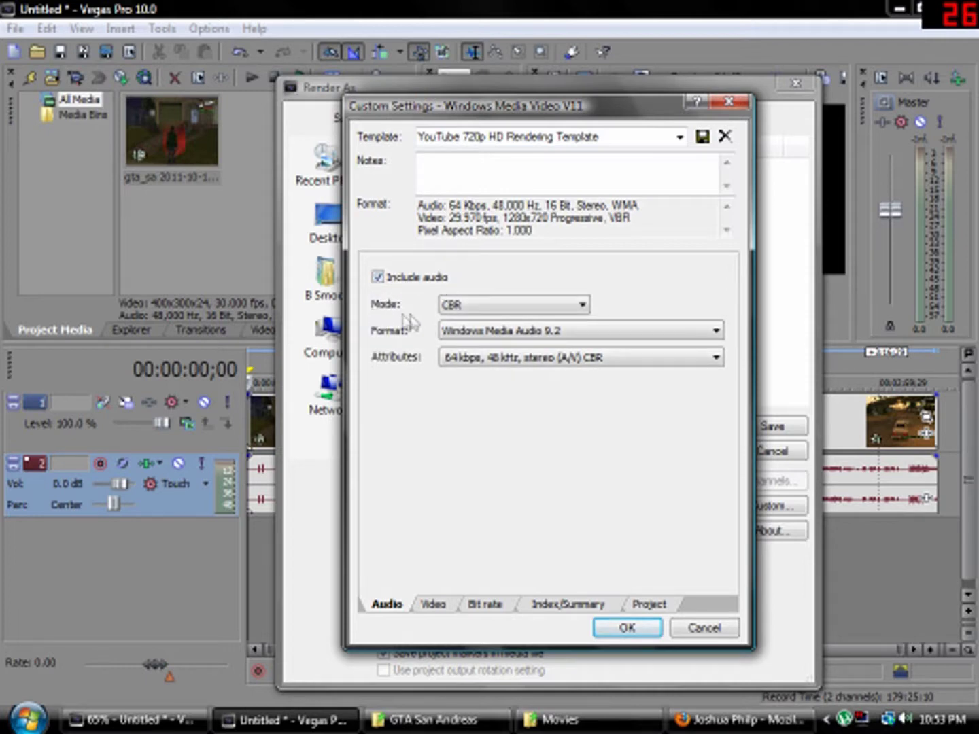
{"action": "left_click", "coordinate": [583, 306]}
{"action": "left_click", "coordinate": [496, 318]}
{"action": "left_click", "coordinate": [494, 337]}
{"action": "left_click", "coordinate": [534, 340]}
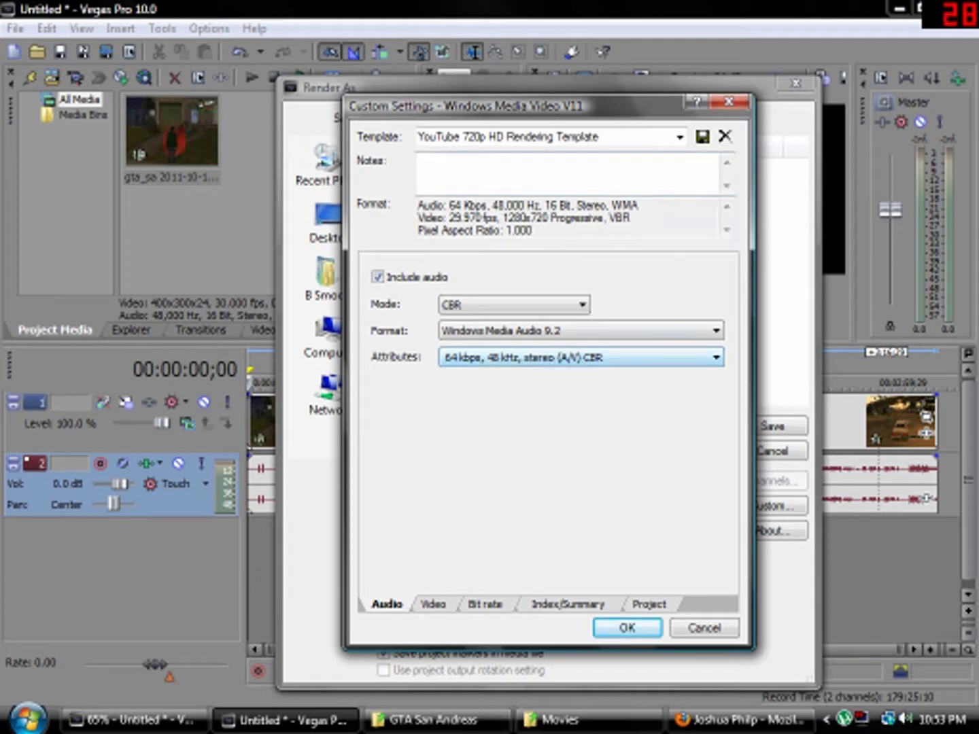
{"action": "left_click", "coordinate": [438, 609]}
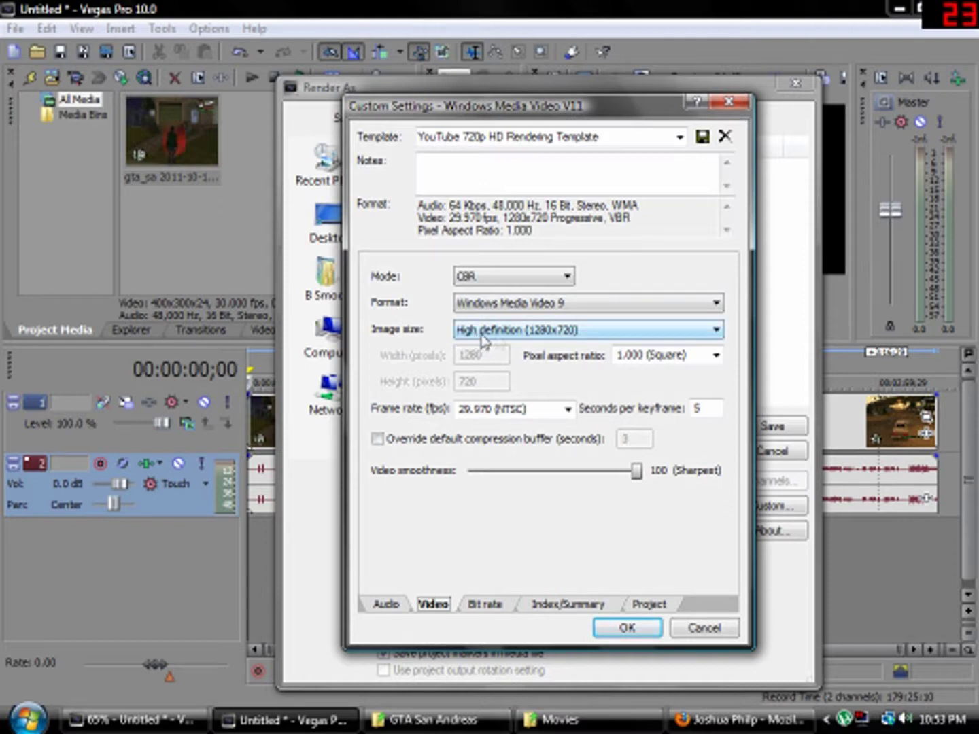
{"action": "left_click", "coordinate": [505, 339]}
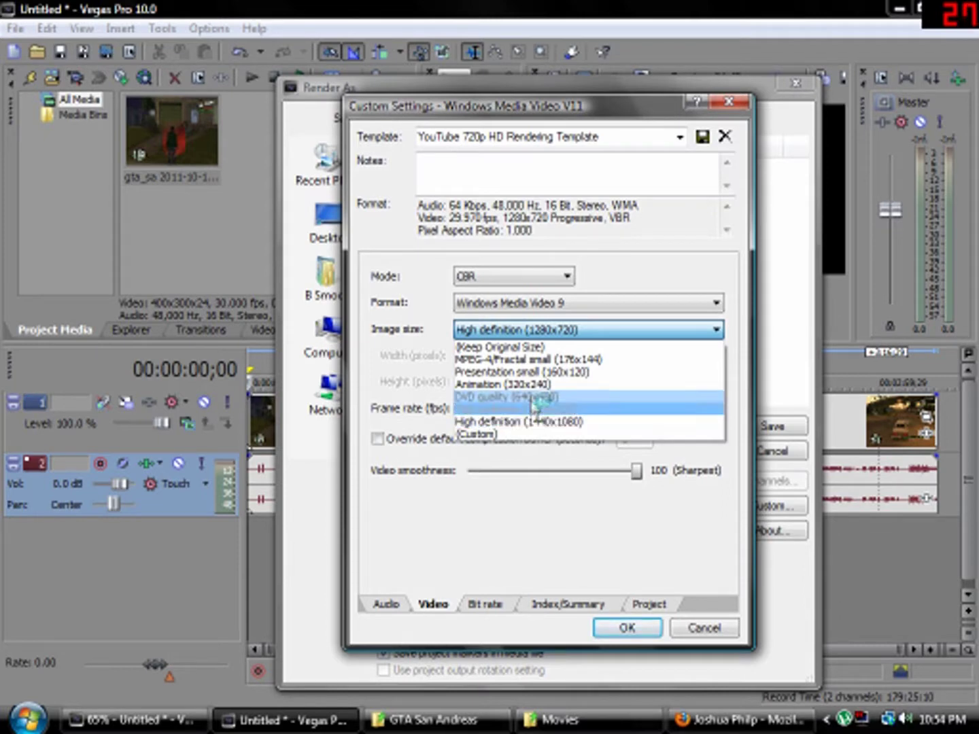
{"action": "left_click", "coordinate": [547, 412]}
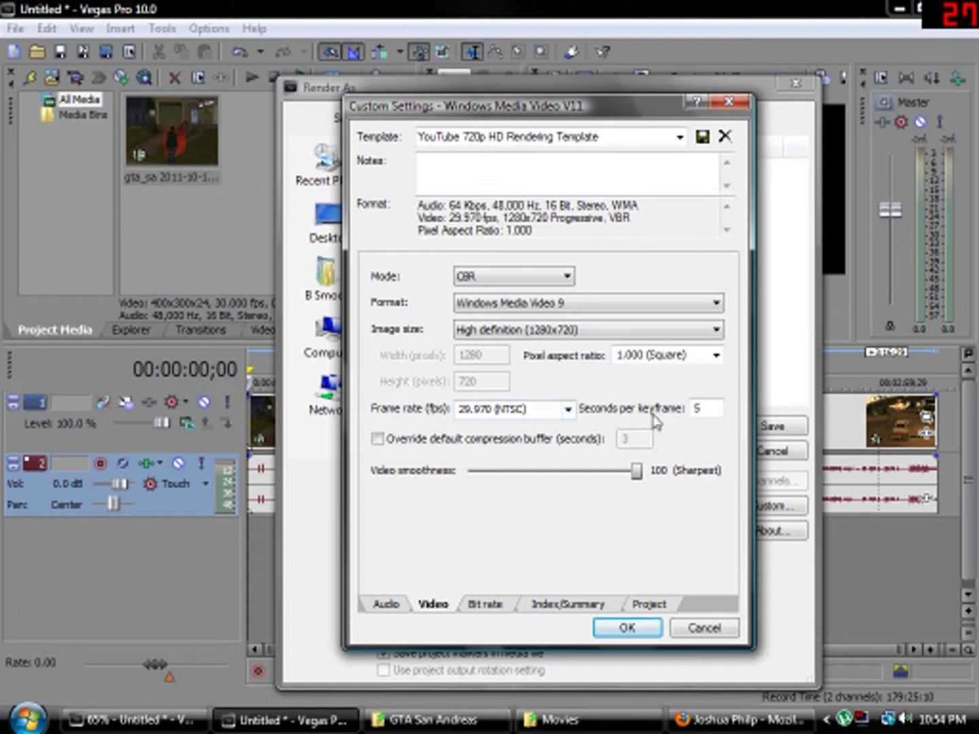
{"action": "left_click", "coordinate": [379, 441]}
{"action": "left_click", "coordinate": [378, 440]}
Target the 5 M Internet/LAN bit rate and set video rendering quality to Best.
{"action": "left_click", "coordinate": [485, 605]}
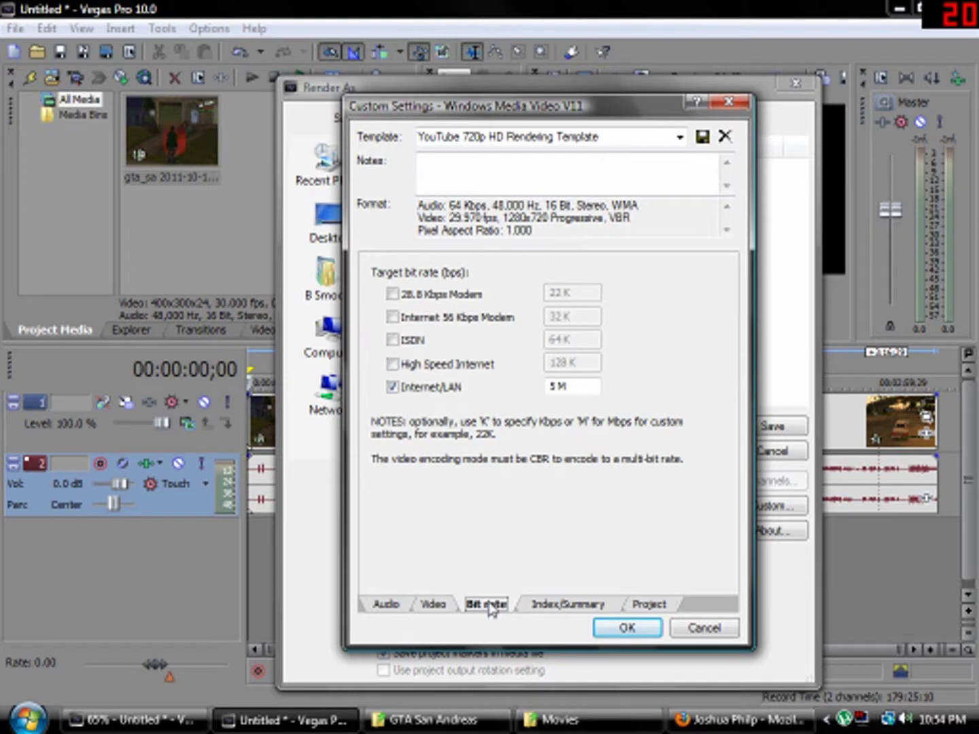
{"action": "left_click", "coordinate": [393, 387]}
{"action": "left_click", "coordinate": [571, 603]}
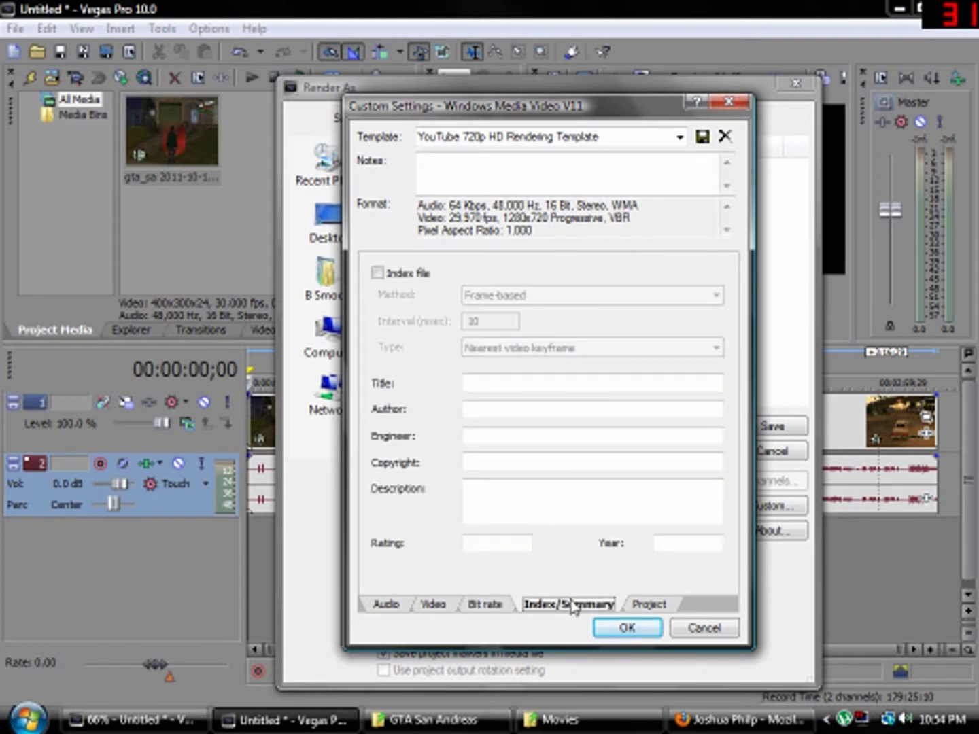
{"action": "left_click", "coordinate": [646, 606]}
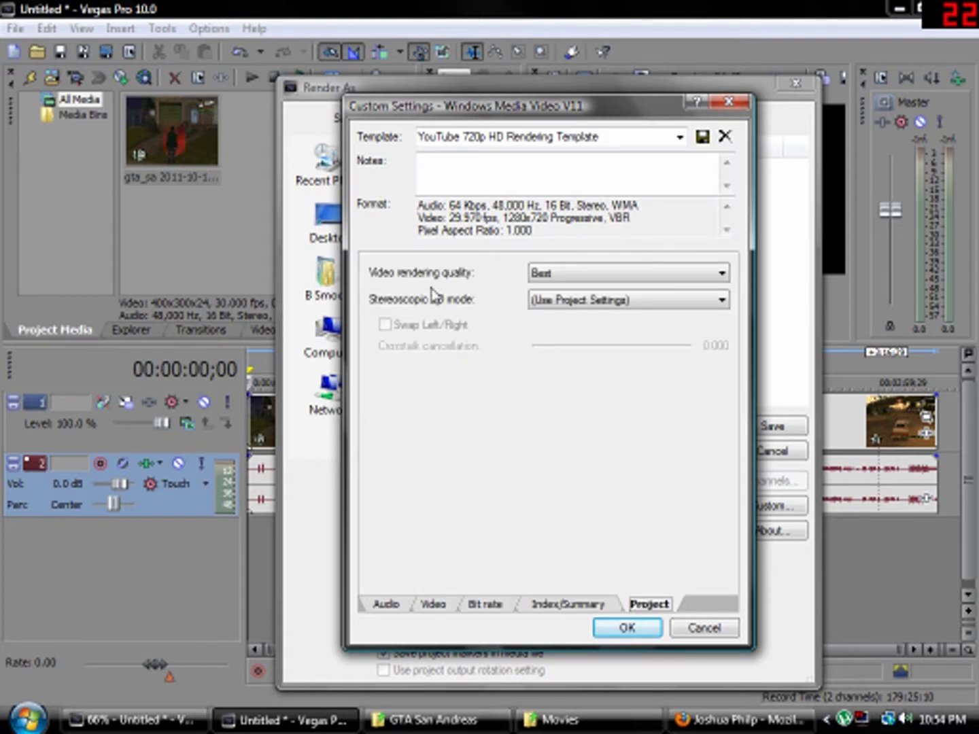
{"action": "left_click", "coordinate": [540, 274]}
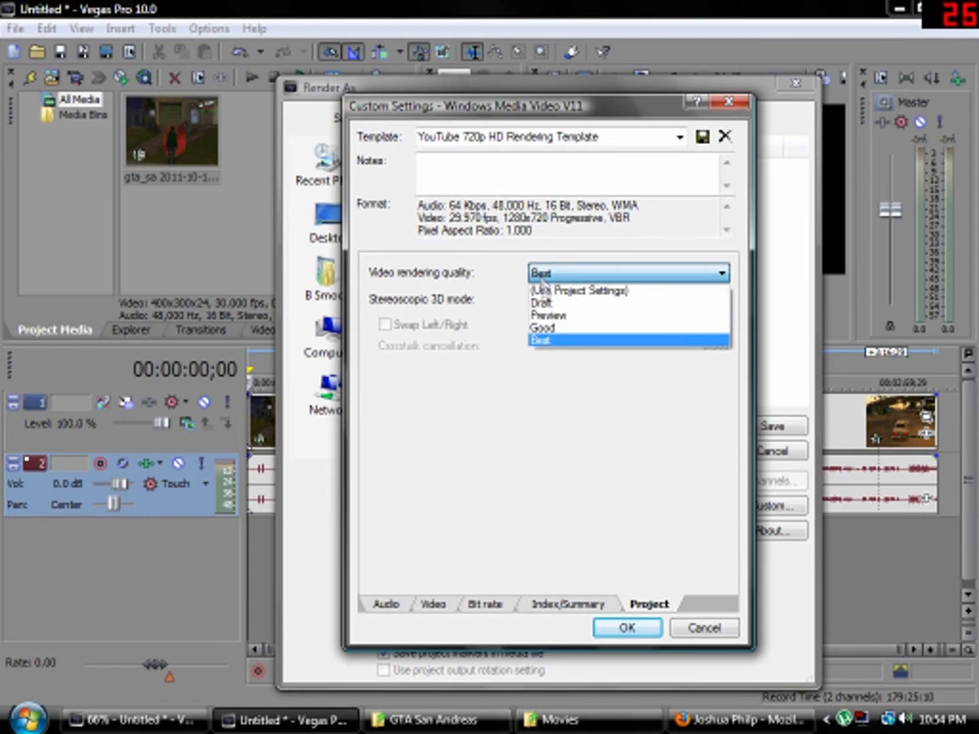
{"action": "left_click", "coordinate": [558, 341]}
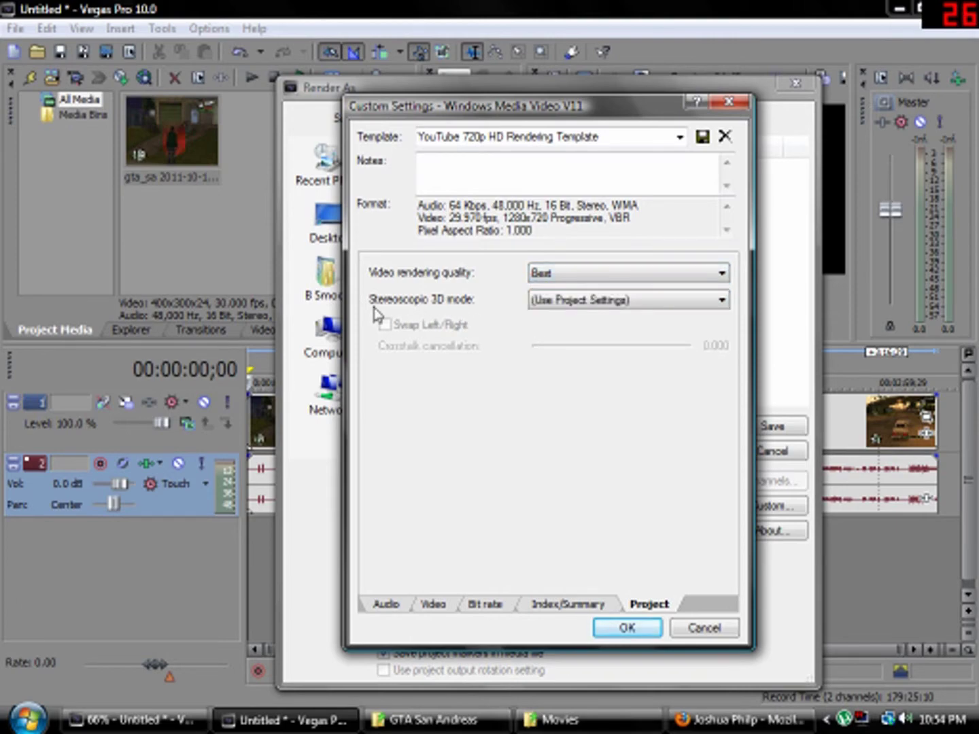
Confirm the custom template settings and start rendering Test.wmv.
{"action": "left_click", "coordinate": [645, 627]}
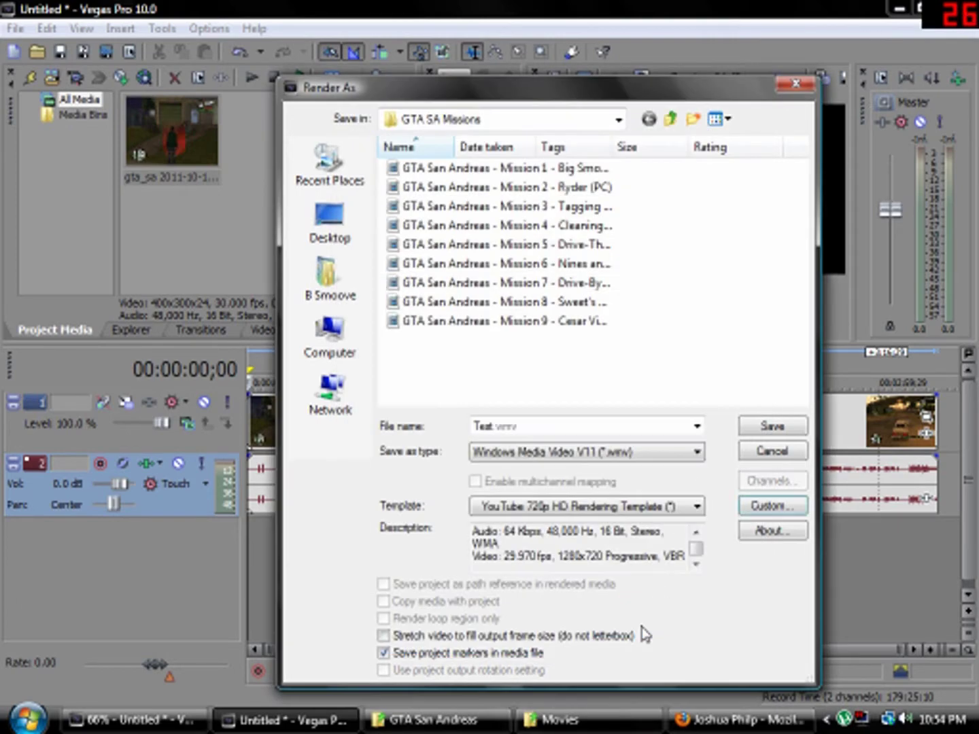
{"action": "left_click", "coordinate": [772, 427]}
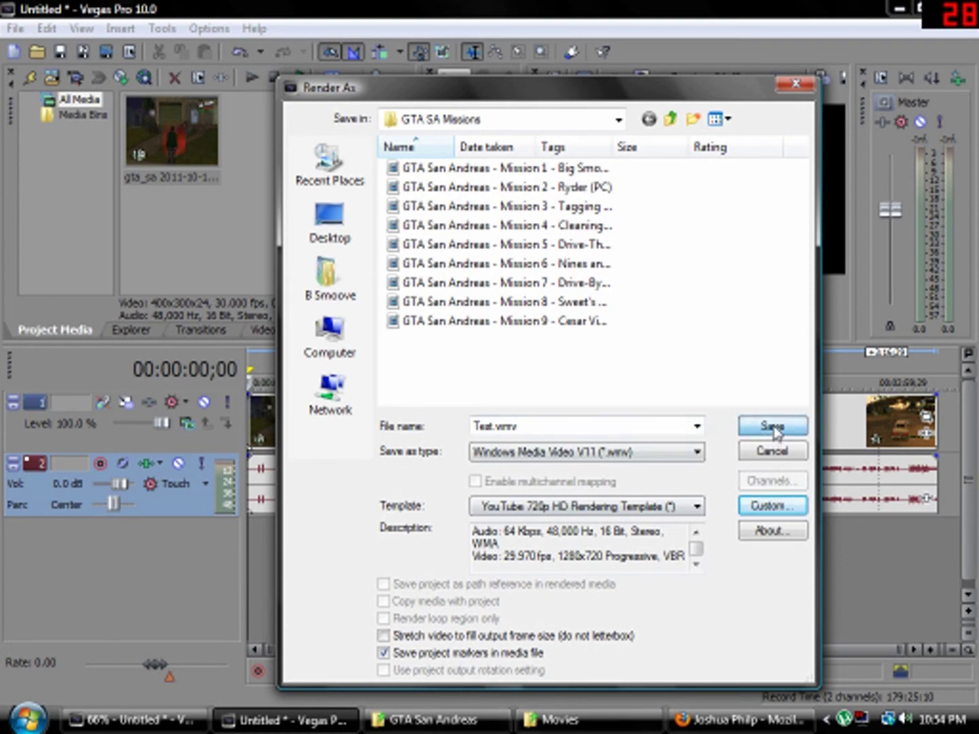